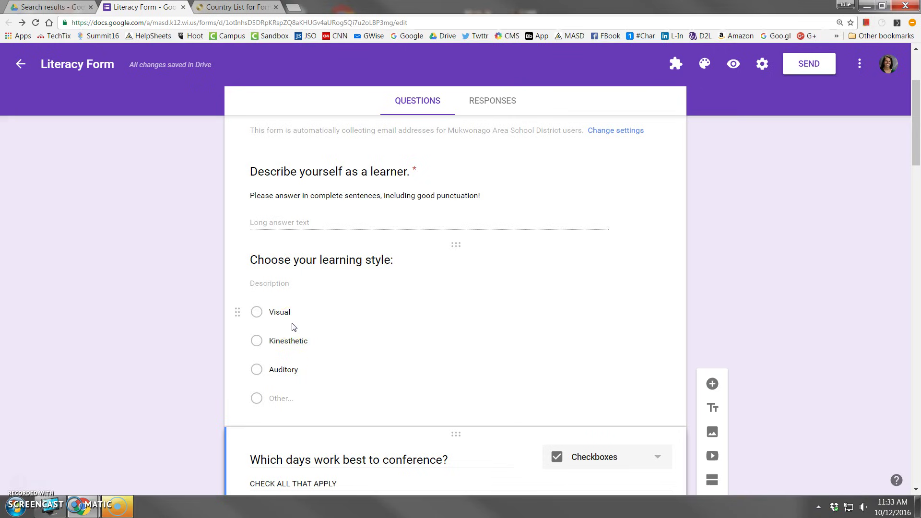
Insert a new Dropdown-type question after the 'Choose your learning style' question
scroll(202, 329, down, 13)
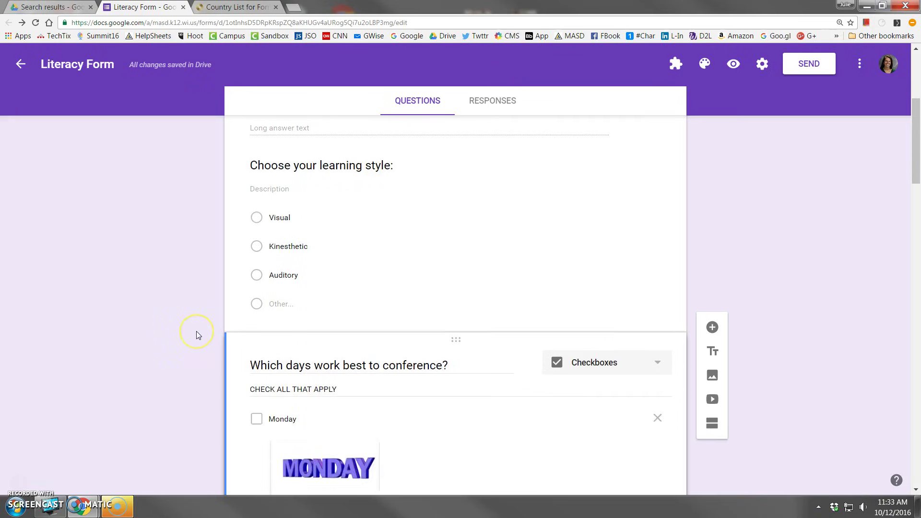
scroll(197, 335, up, 14)
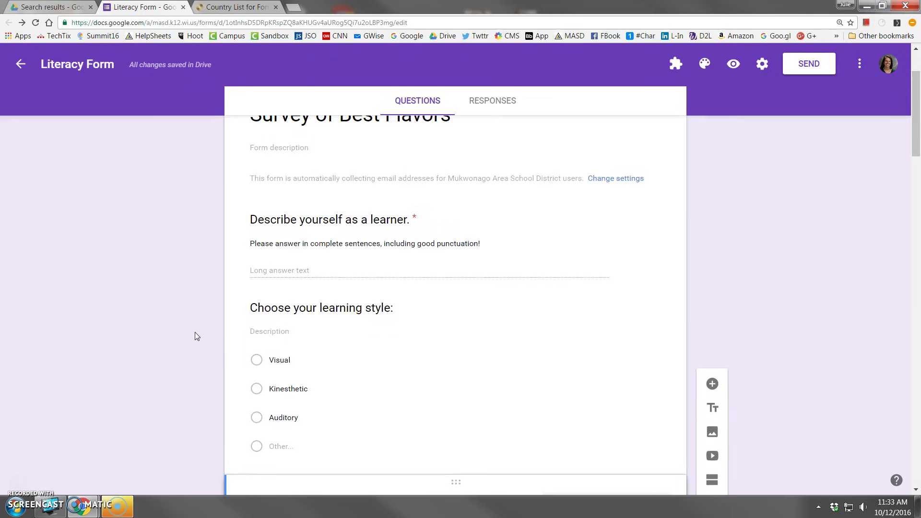
click(405, 388)
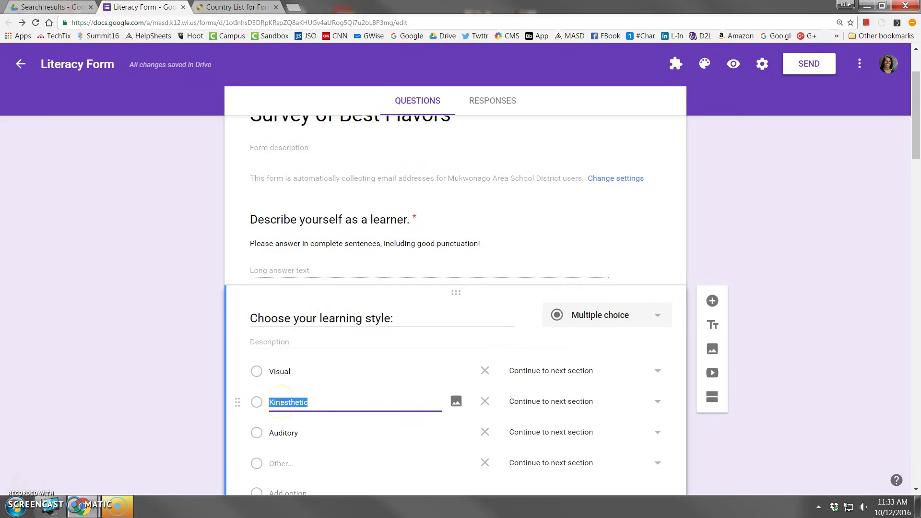
click(712, 301)
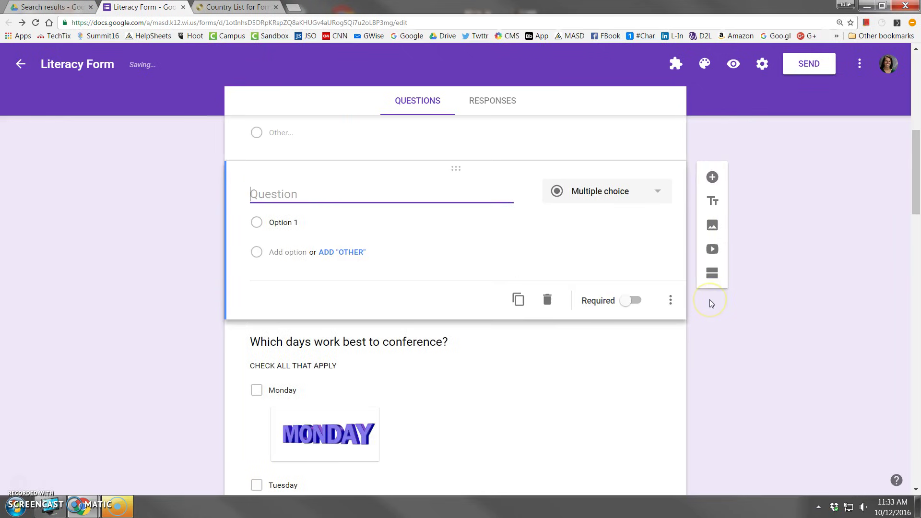
click(658, 191)
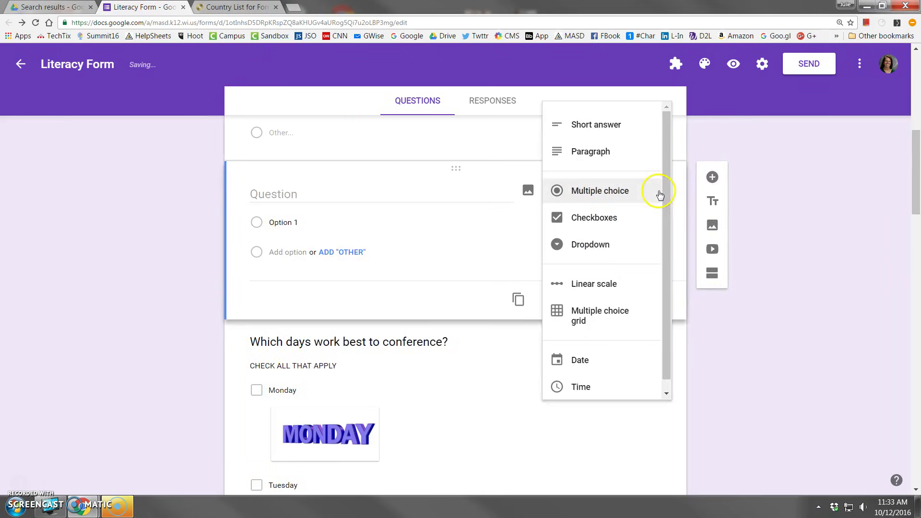
click(591, 245)
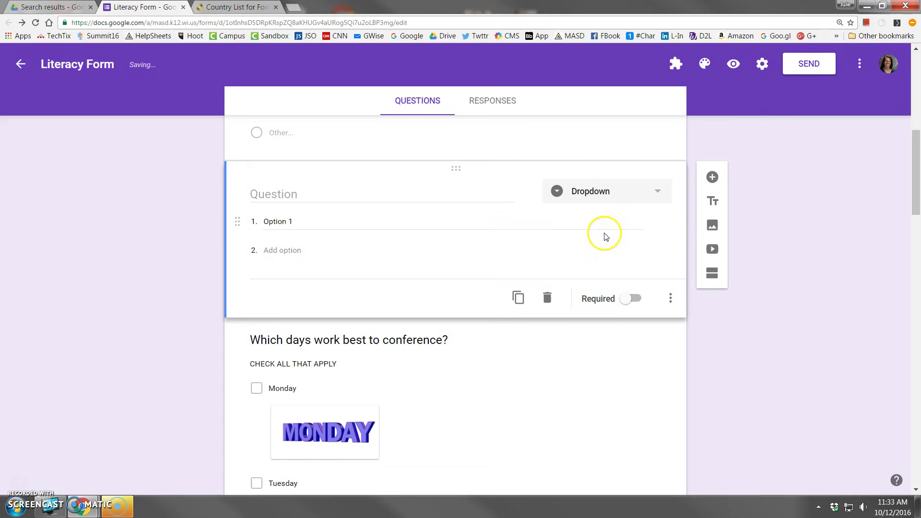
Scroll through the sample country dropdown on the Country List page
click(229, 10)
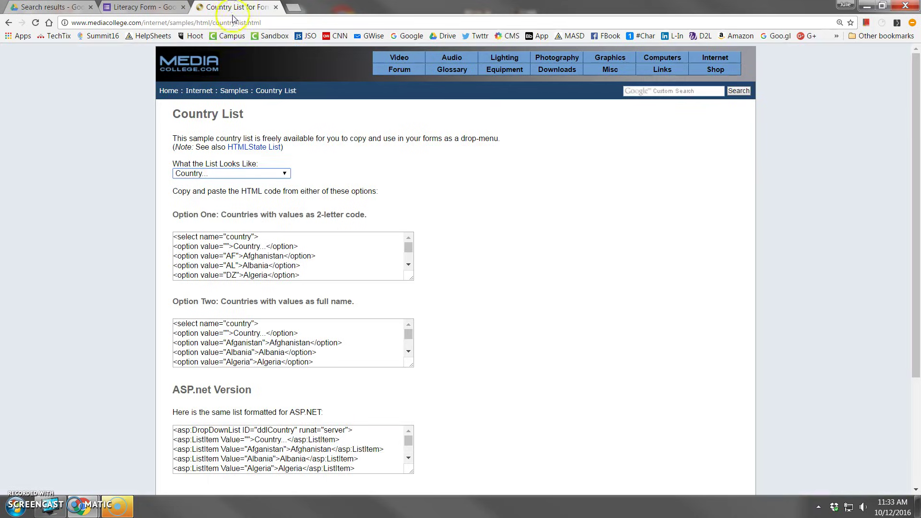
click(282, 174)
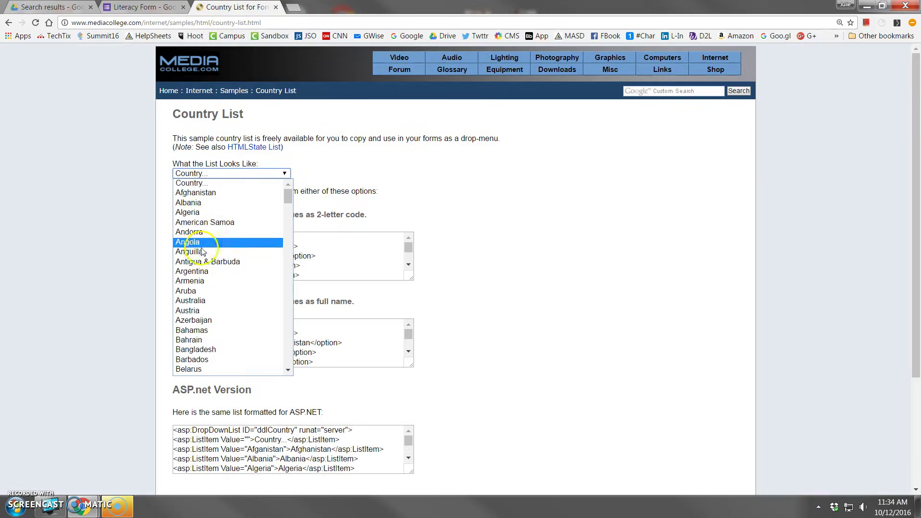
scroll(211, 288, down, 15)
scroll(202, 307, down, 20)
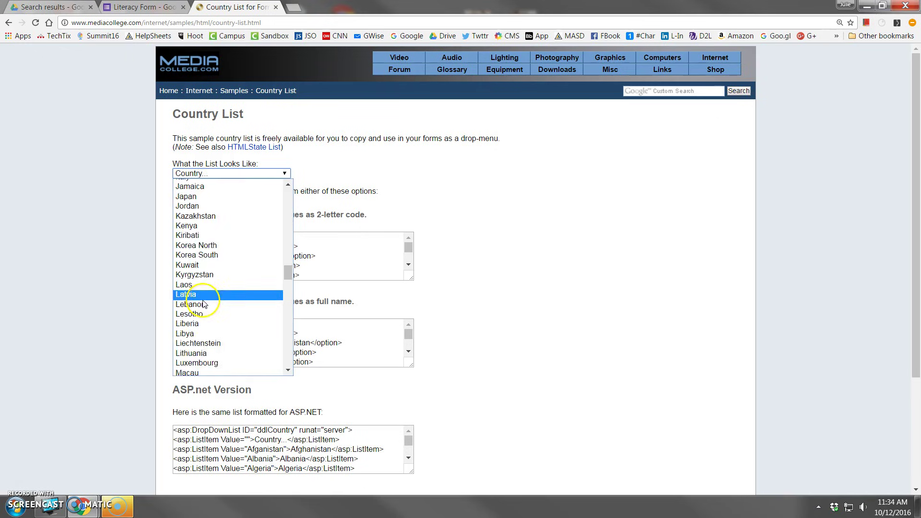
scroll(203, 306, down, 2)
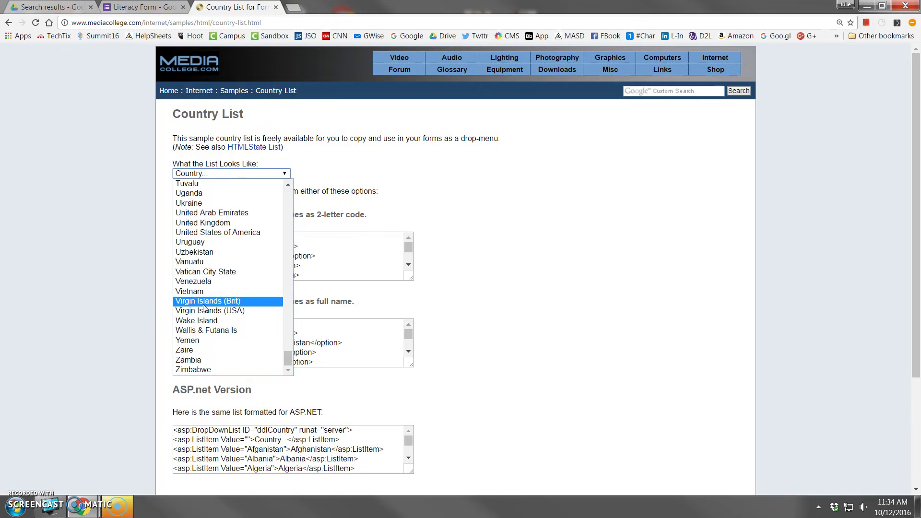
scroll(206, 310, up, 20)
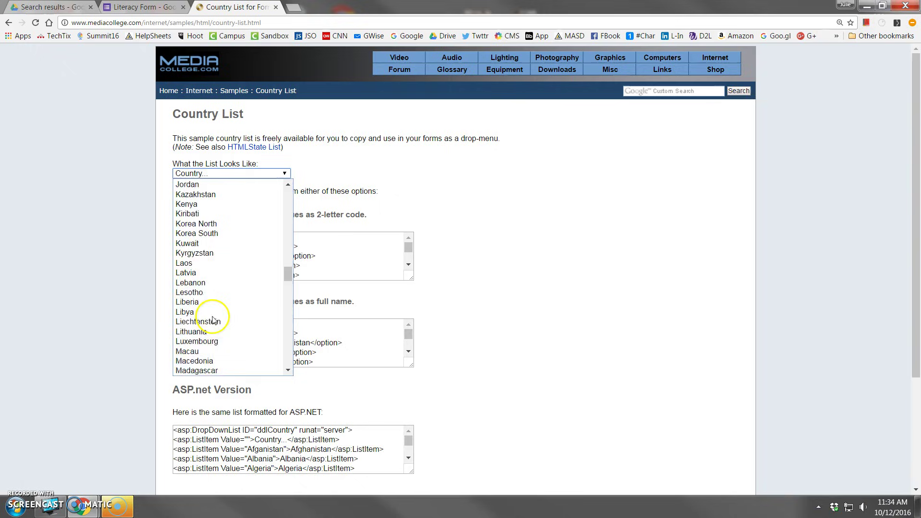
scroll(214, 316, up, 10)
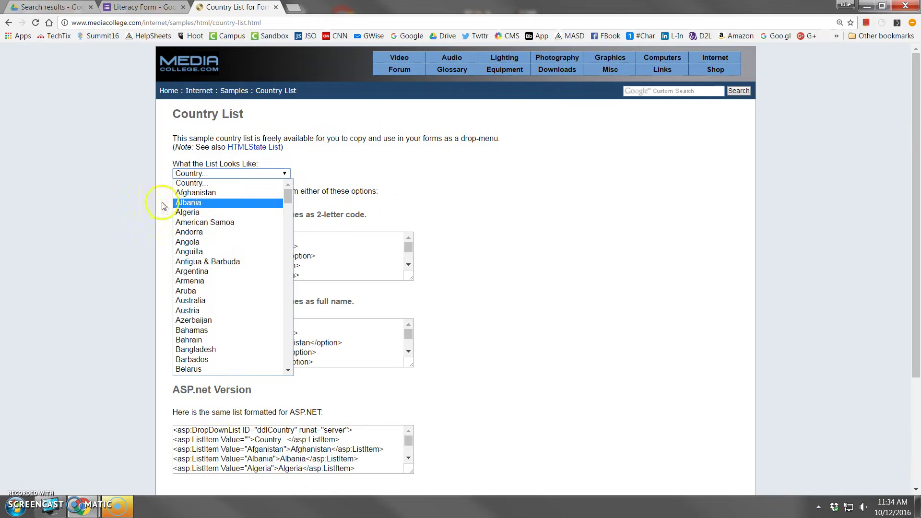
click(125, 188)
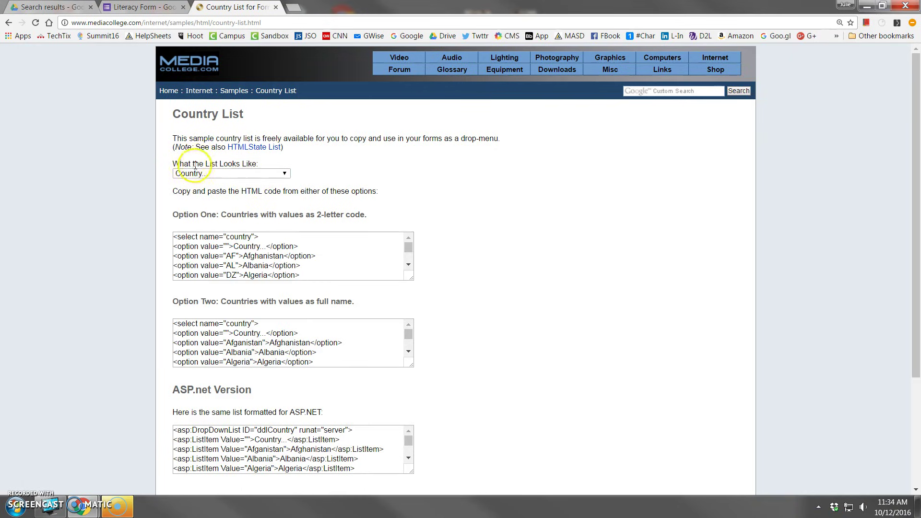
Back in the Literacy Form, enter dropdown options A through H
click(260, 174)
click(128, 172)
click(143, 8)
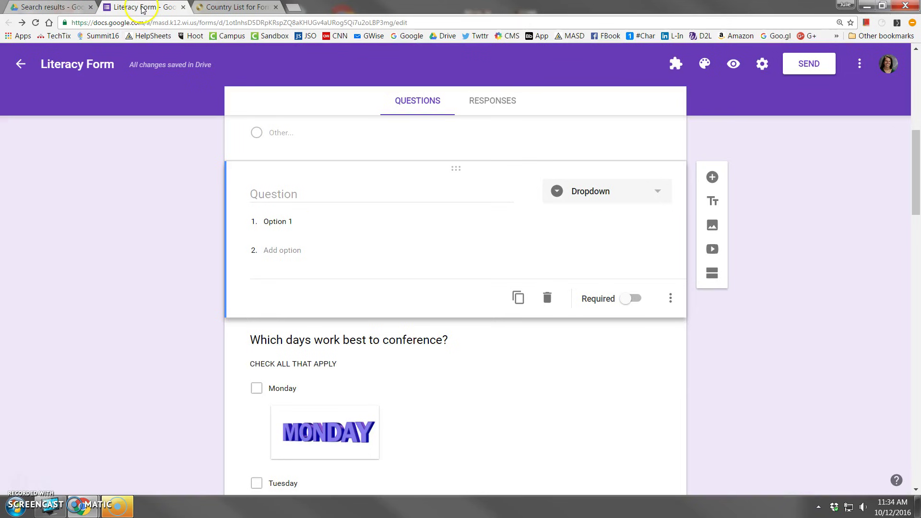
click(292, 222)
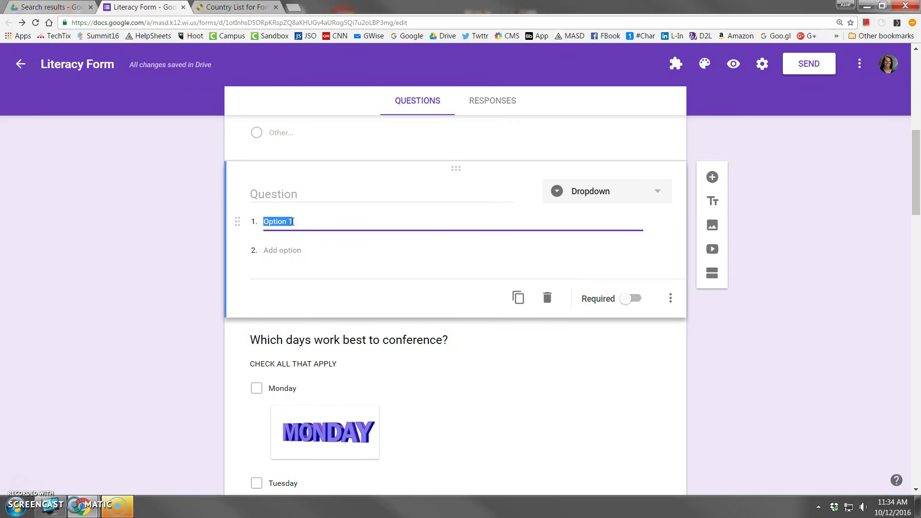
text(A)
key(Return)
text(B)
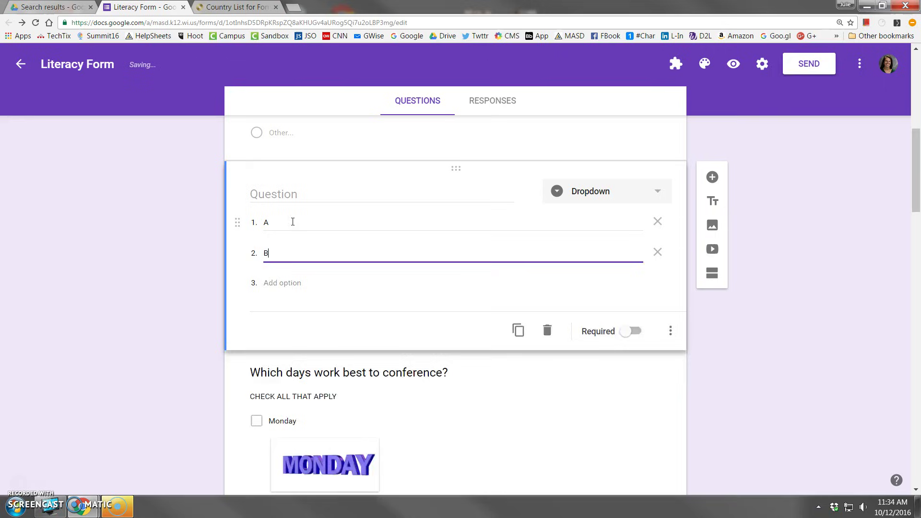
key(Return)
text(B)
key(Return)
text(D)
key(Return)
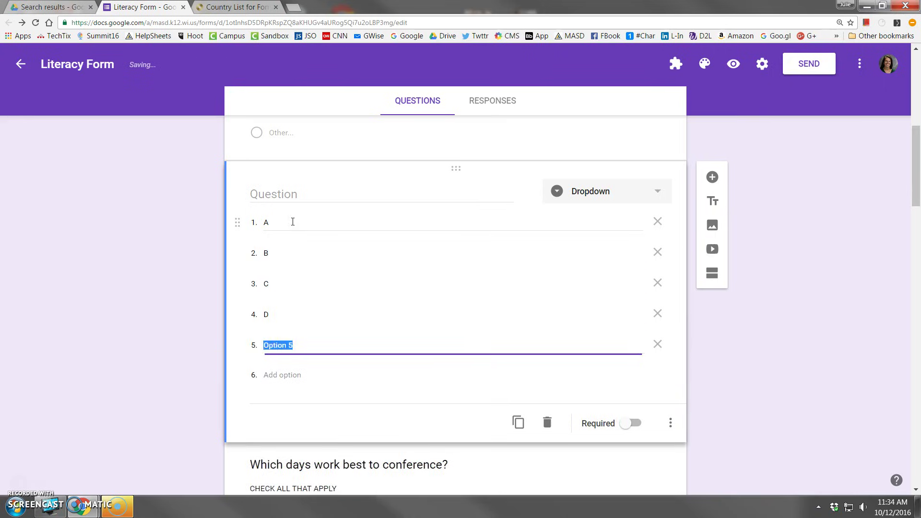
text(E)
key(Return)
text(F)
key(Return)
text(G)
key(Return)
text(H)
key(Return)
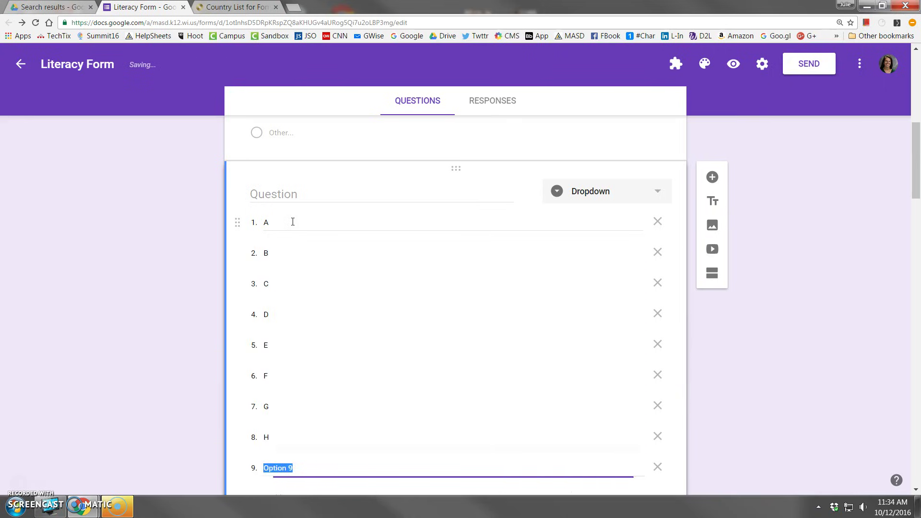
Add the remaining dropdown options I through P
text(I)
key(Return)
text(J)
key(Return)
text(K)
key(Return)
text(K)
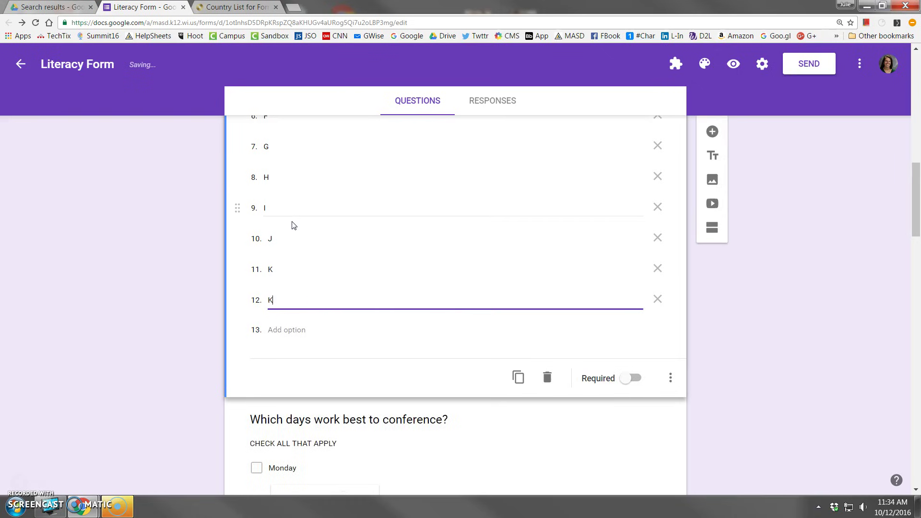
key(Return)
text(M)
key(Return)
text(N)
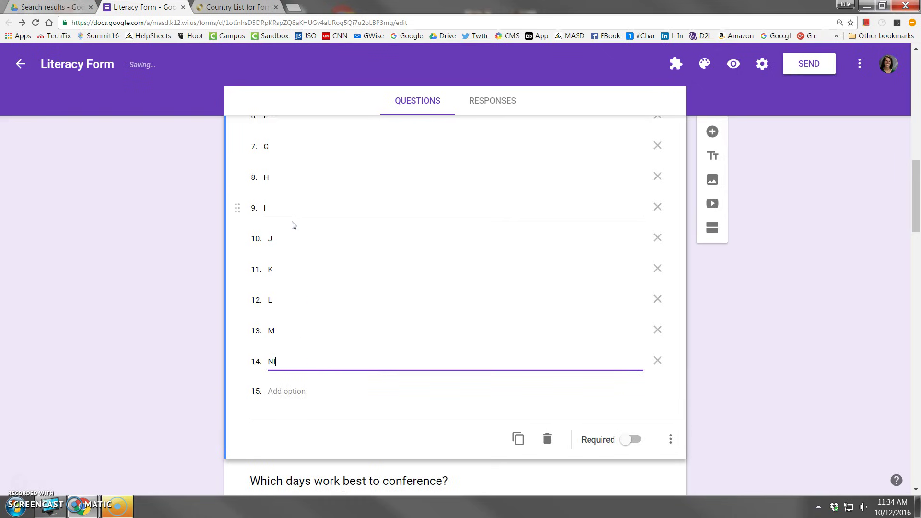
key(Return)
text(O)
key(Return)
text(P)
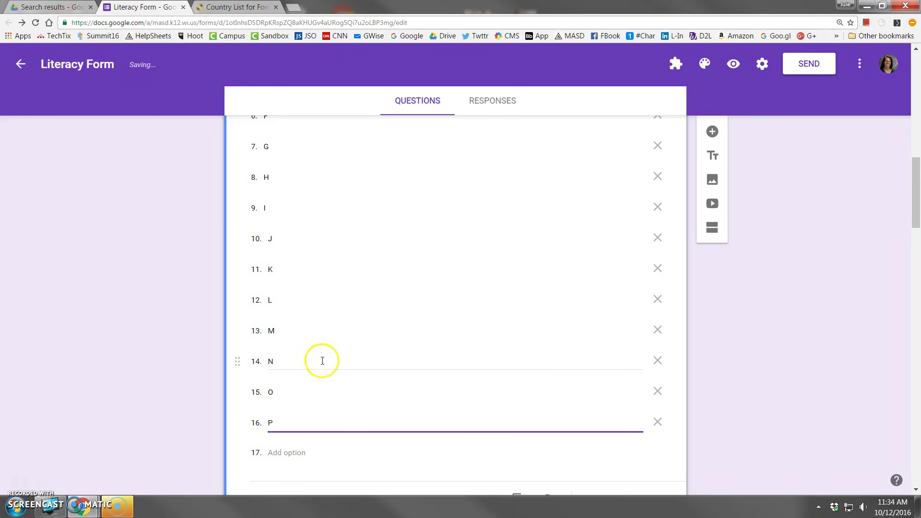
Review the dropdown question's letter options, checking they start A, B, C, D, E
scroll(322, 361, down, 2)
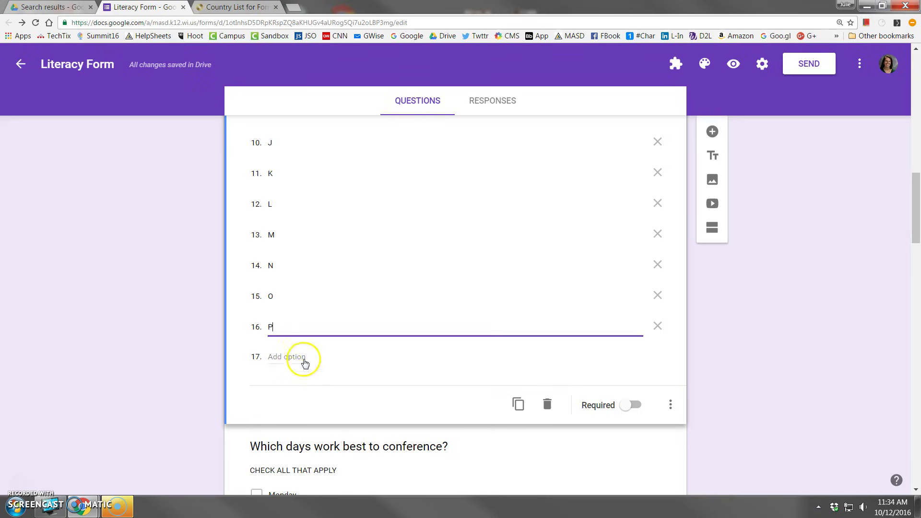
scroll(289, 363, up, 2)
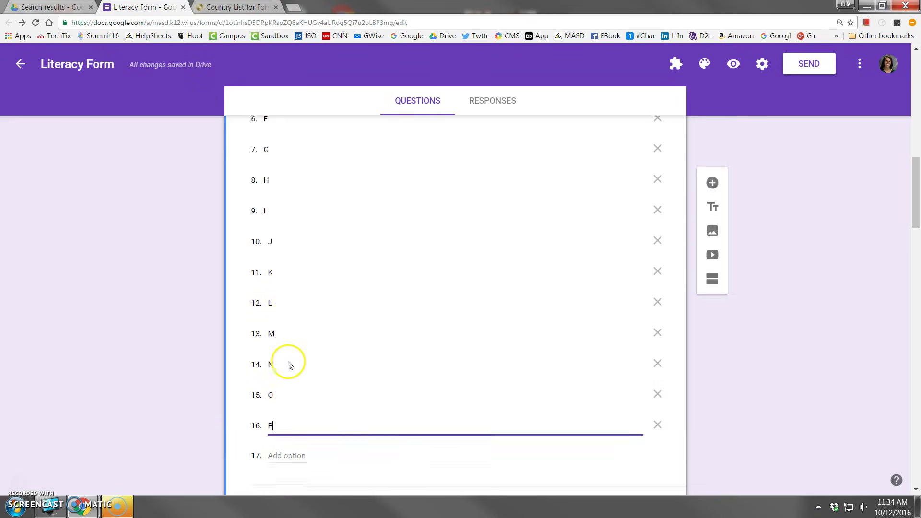
scroll(289, 365, down, 5)
scroll(289, 364, down, 3)
scroll(288, 365, up, 9)
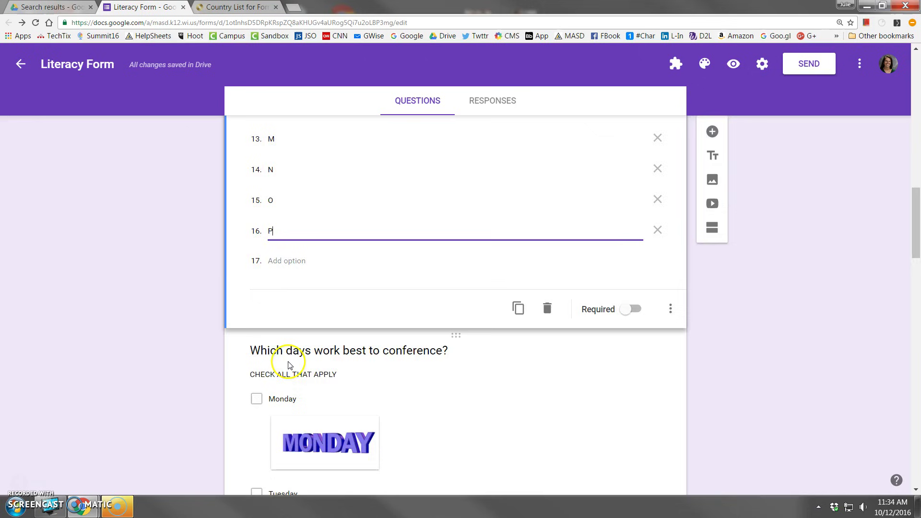
scroll(289, 363, up, 10)
scroll(288, 386, down, 2)
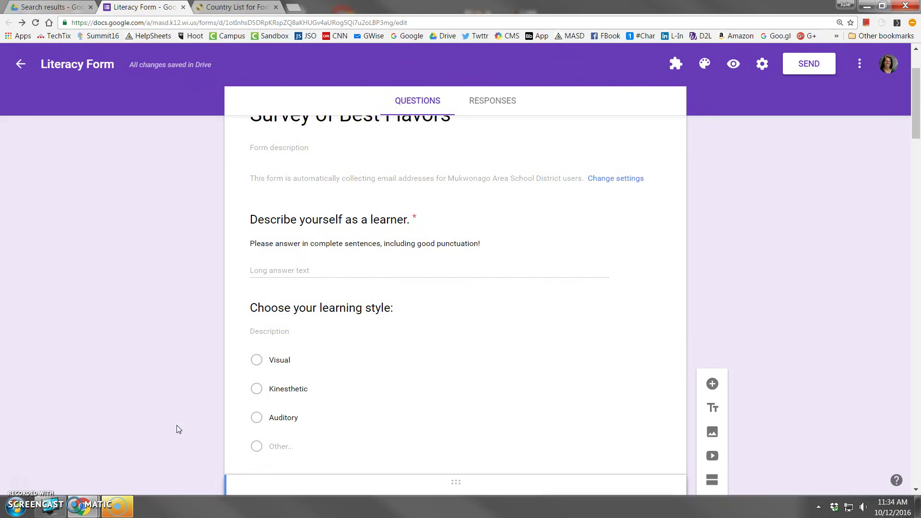
scroll(176, 425, down, 3)
click(272, 341)
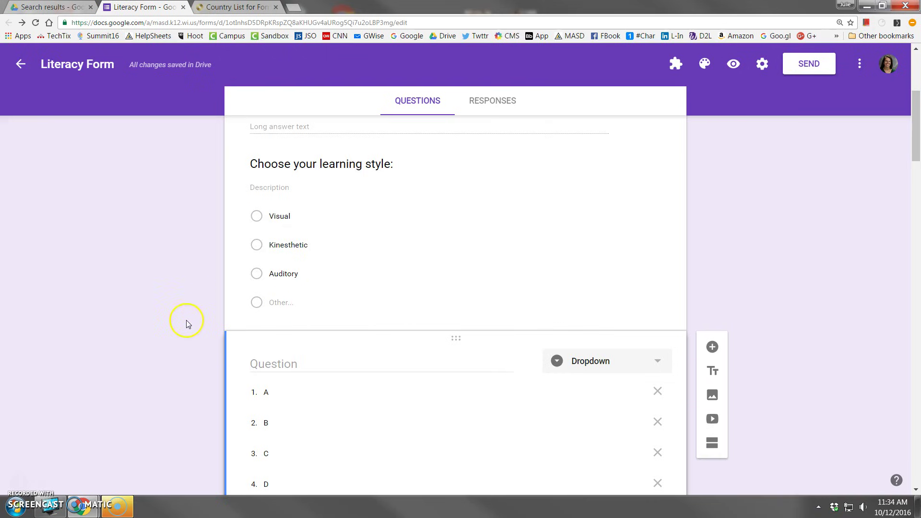
scroll(149, 326, down, 1)
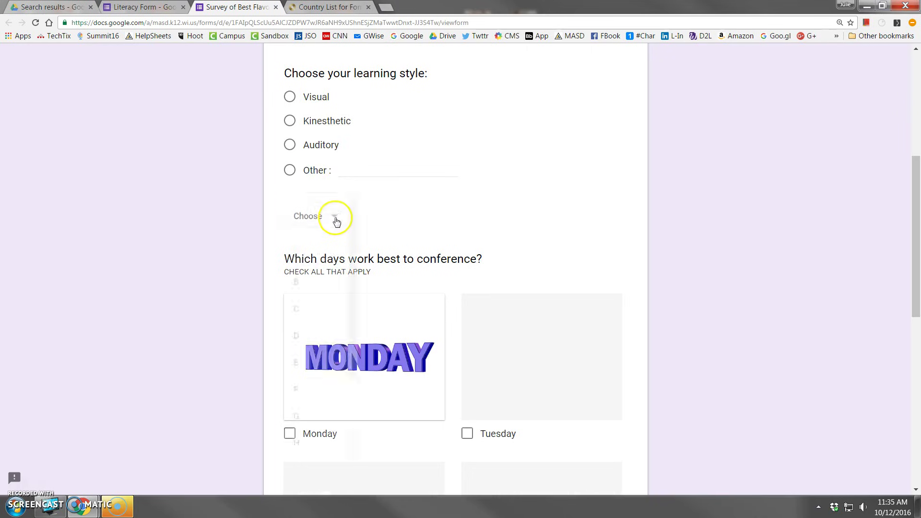
In the preview, expand the letter dropdown twice to confirm it lists the lettered options
click(335, 220)
scroll(299, 446, down, 4)
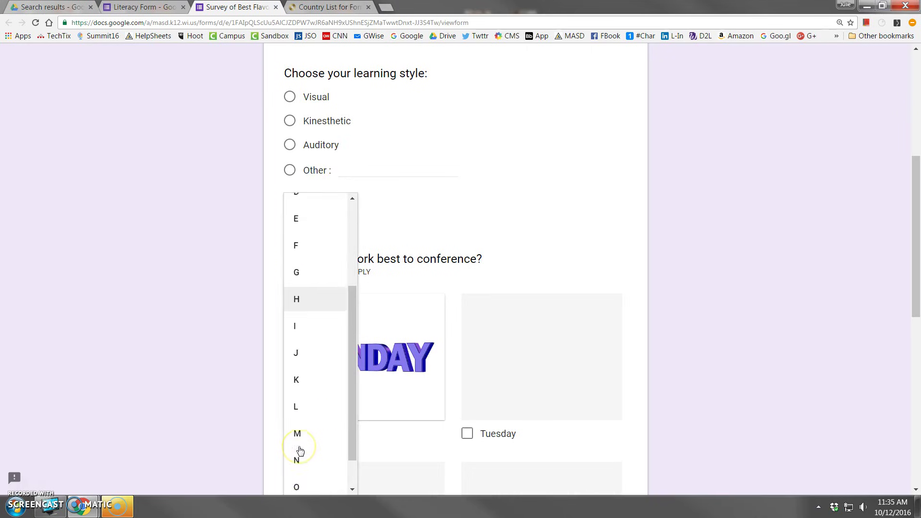
scroll(298, 446, up, 6)
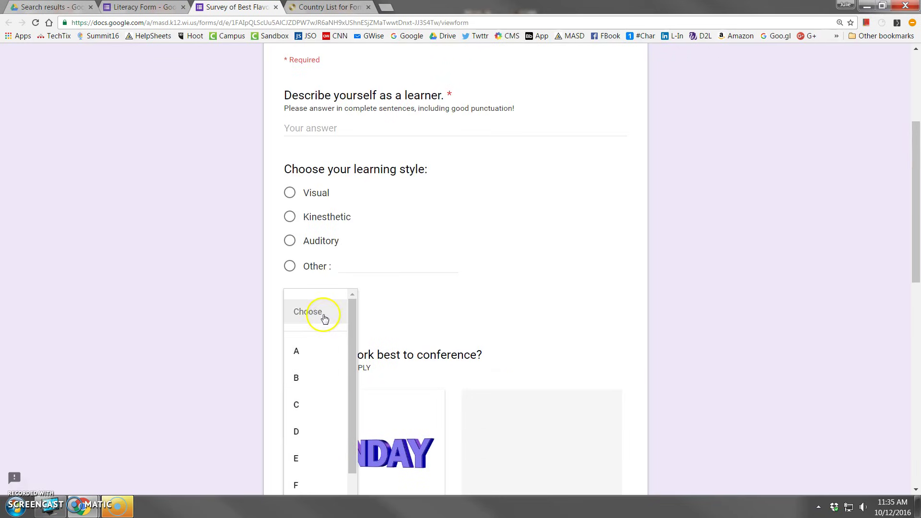
click(321, 318)
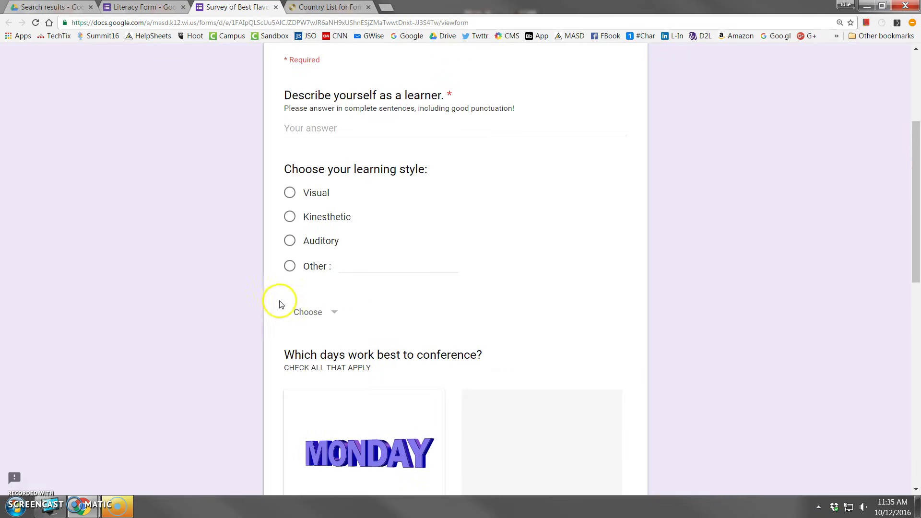
click(335, 317)
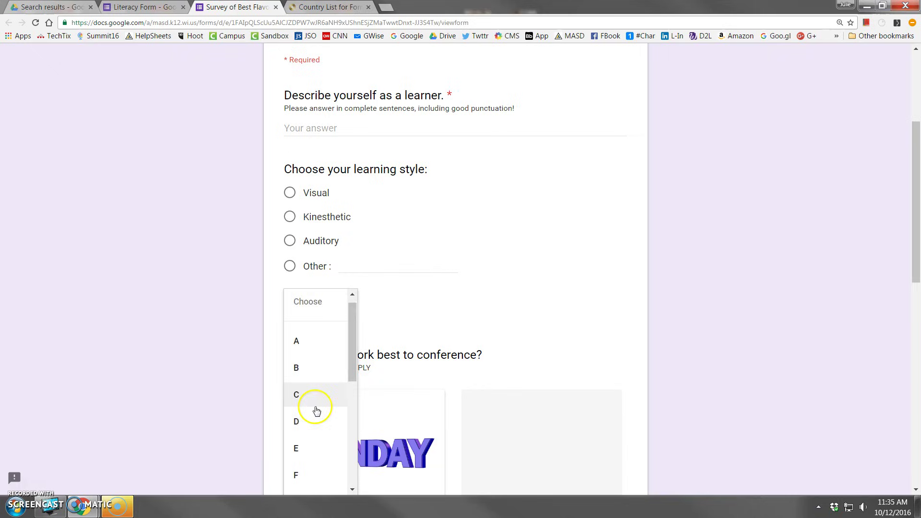
scroll(317, 408, down, 3)
Back in the editor, title the dropdown question 'Choose your favorite letter.', correcting a typo
click(148, 7)
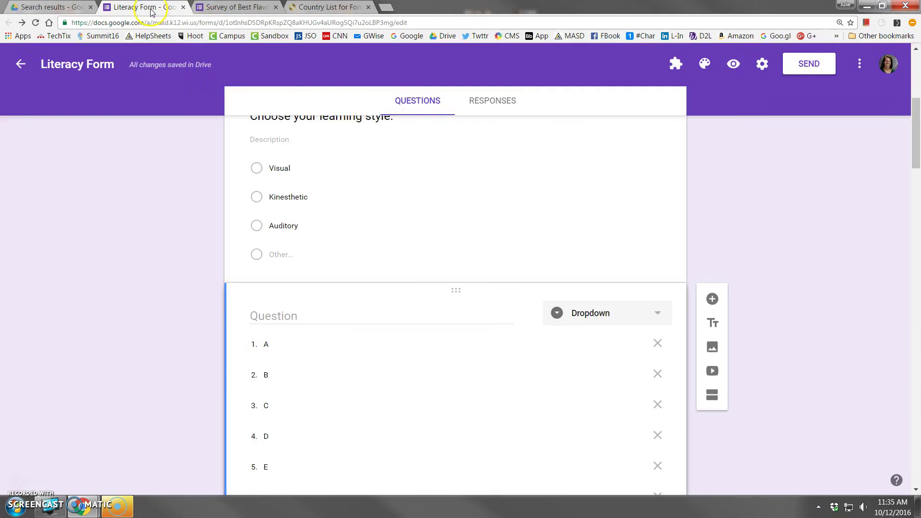
click(279, 317)
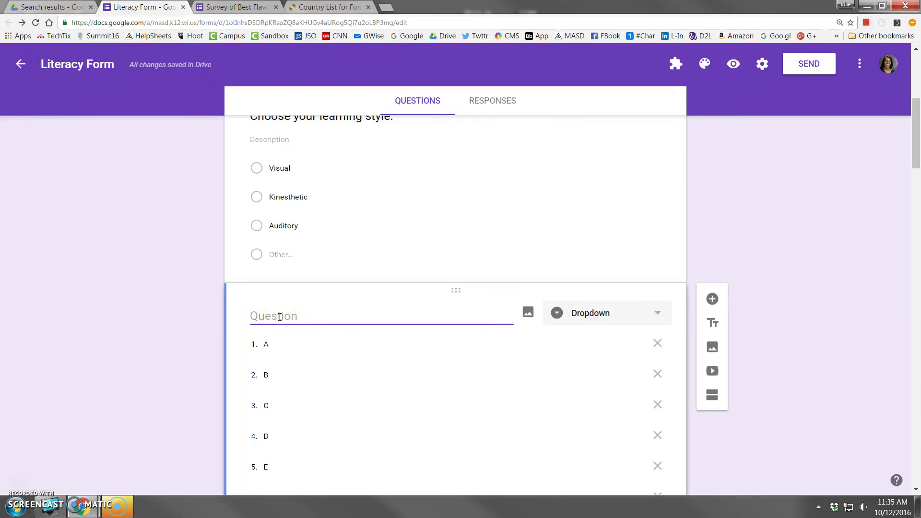
text(cHOO)
key(BackSpace)
key(BackSpace)
key(BackSpace)
key(BackSpace)
text(CH)
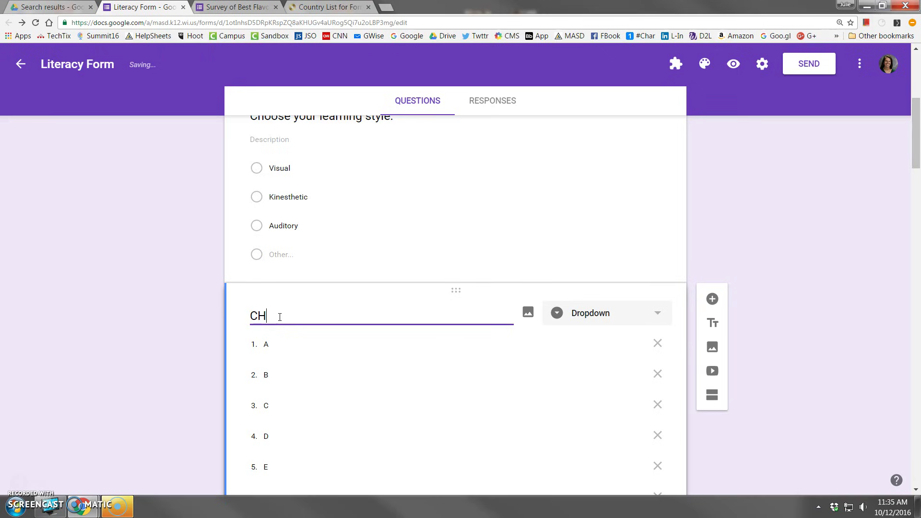
text(oose your favorite letter.)
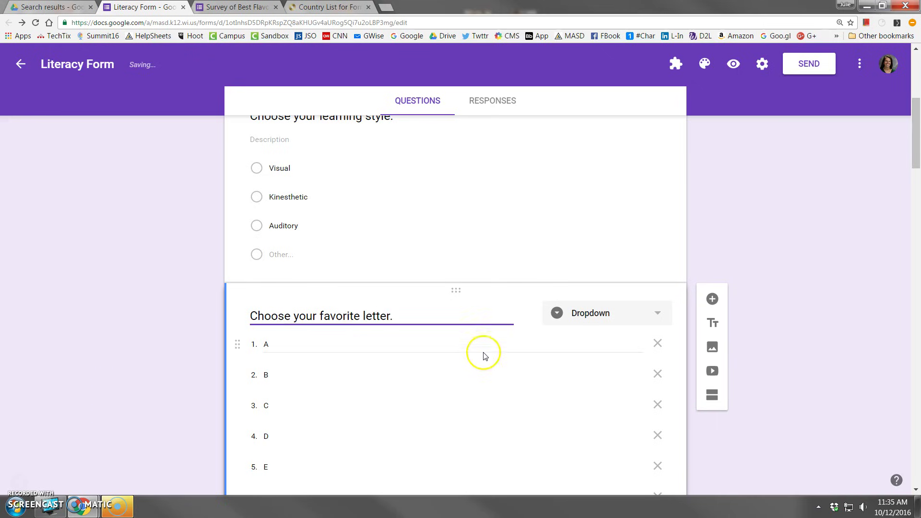
mouse_move(510, 320)
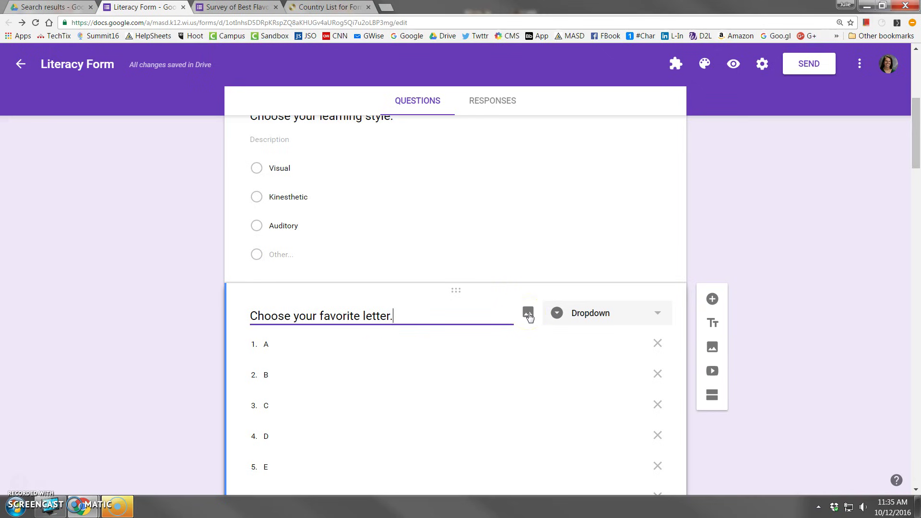
click(284, 349)
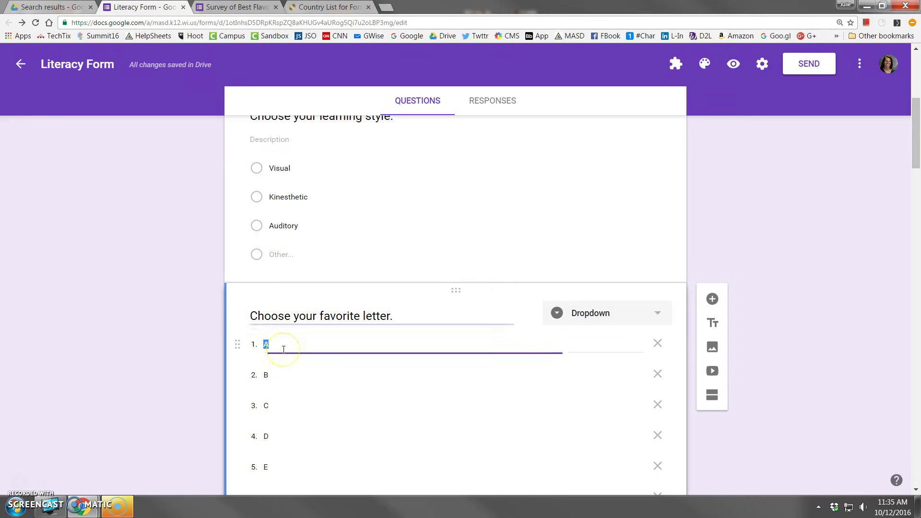
click(287, 376)
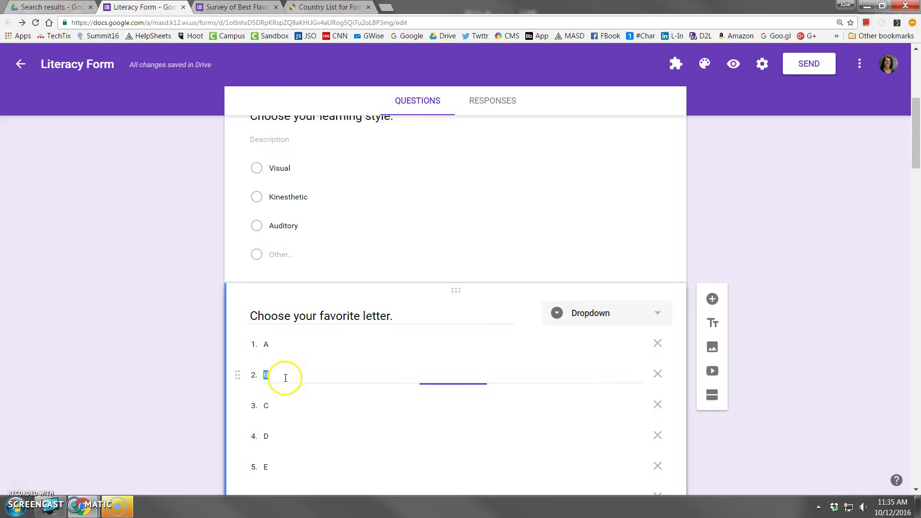
click(283, 405)
click(277, 437)
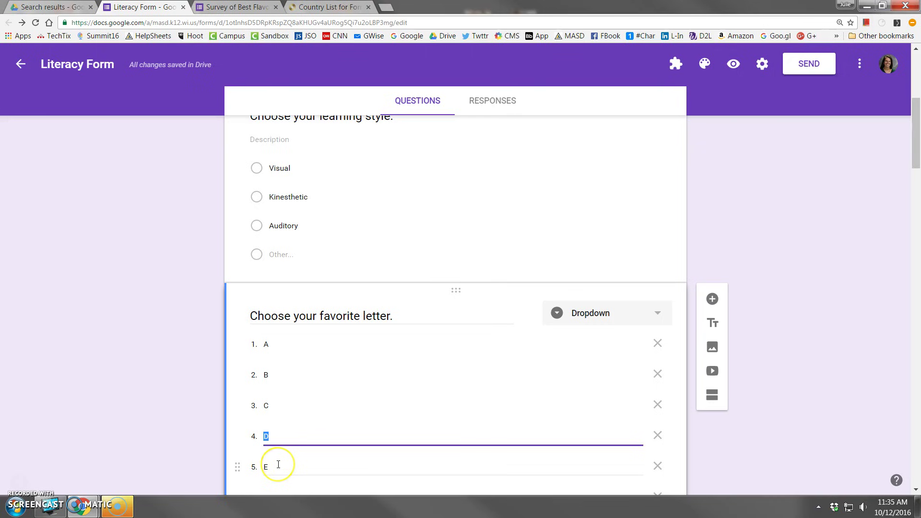
click(235, 7)
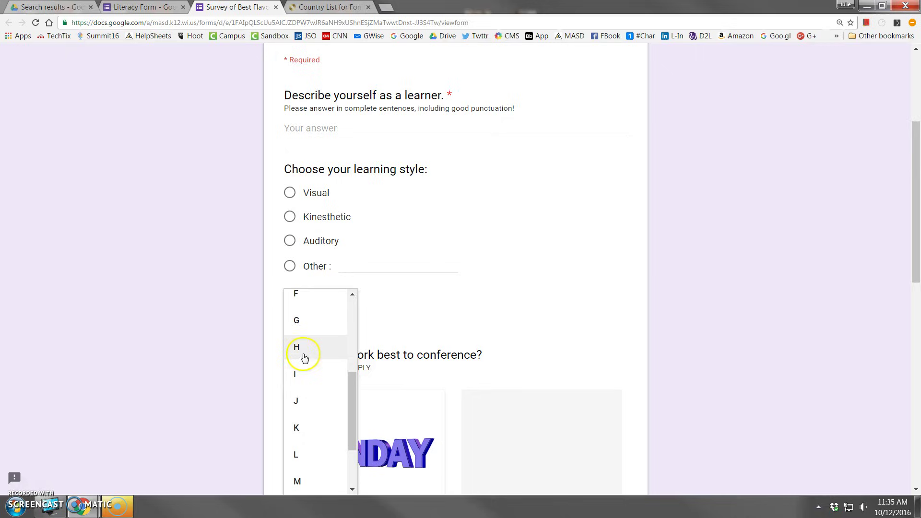
click(144, 8)
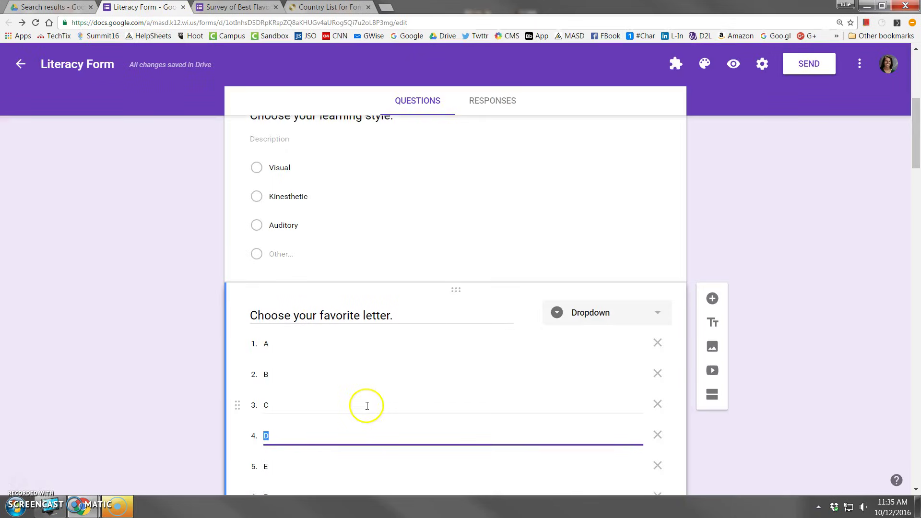
Drag option F above E and option H above G
scroll(367, 405, down, 3)
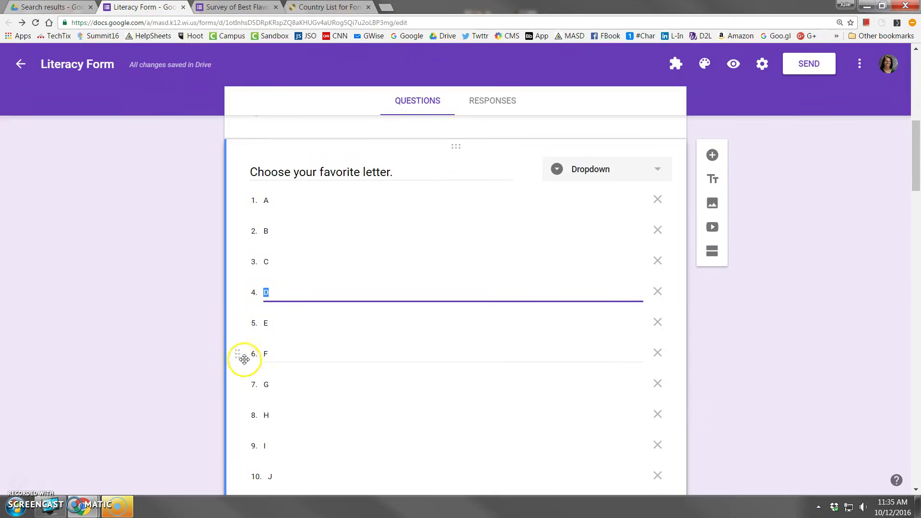
drag(241, 357, 241, 326)
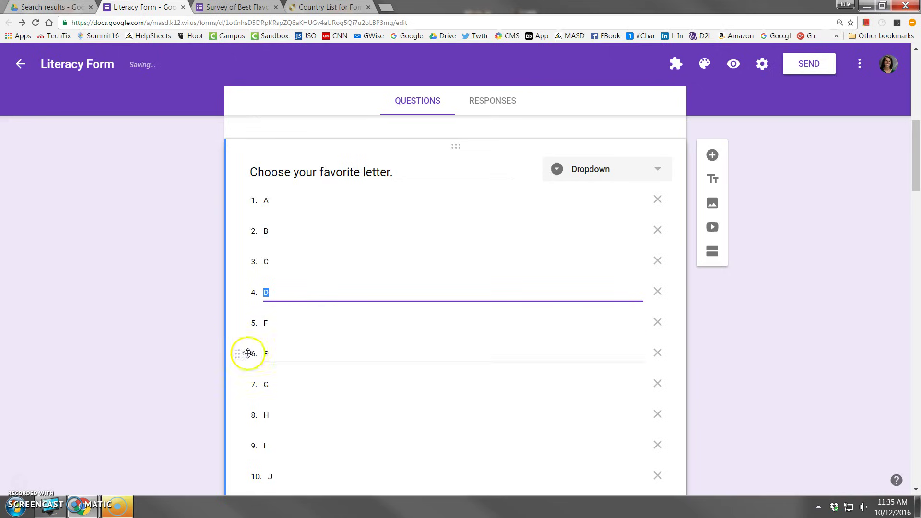
drag(236, 415, 238, 383)
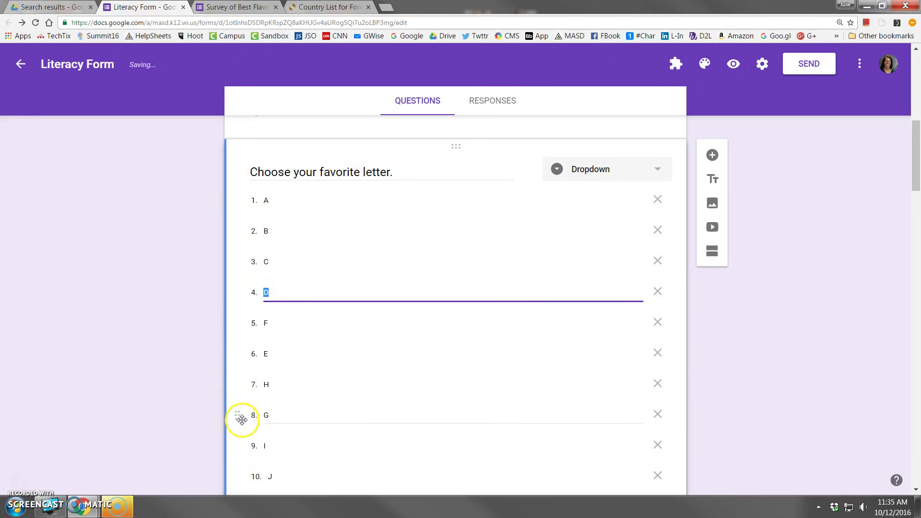
scroll(503, 375, down, 2)
scroll(503, 376, down, 7)
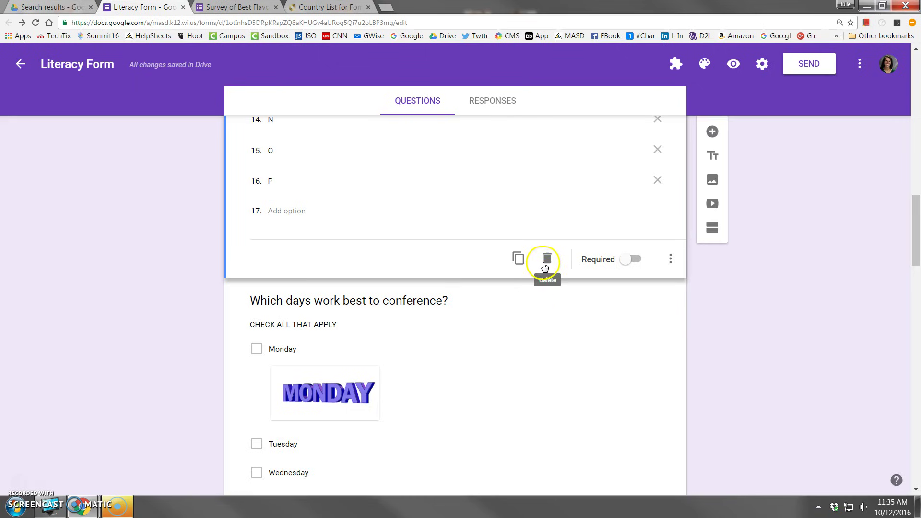
Open the More options menu for the letter question
click(670, 259)
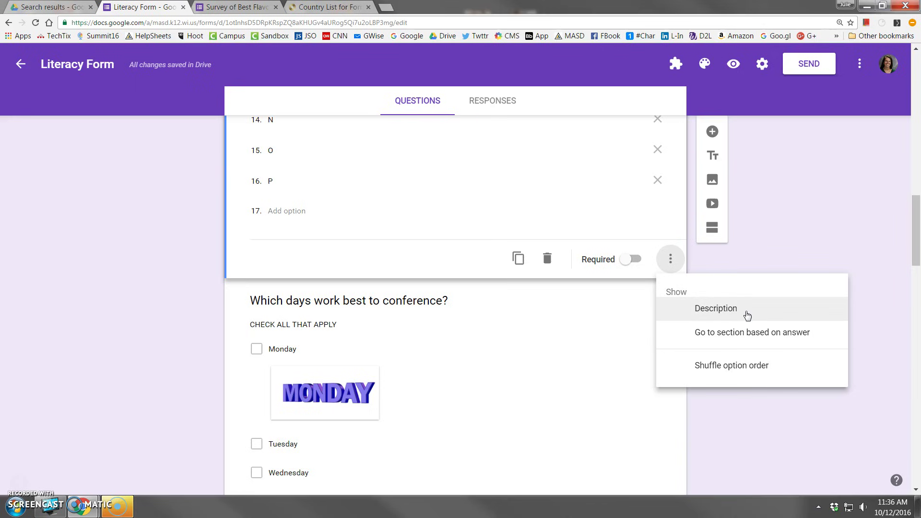
Close the menu without enabling Shuffle option order, and scroll back to the question title
click(741, 371)
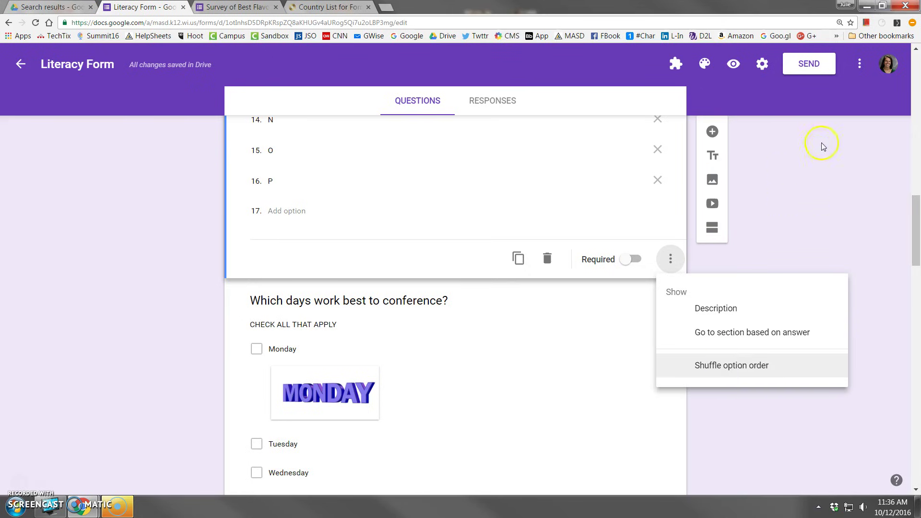
click(804, 226)
scroll(779, 275, up, 5)
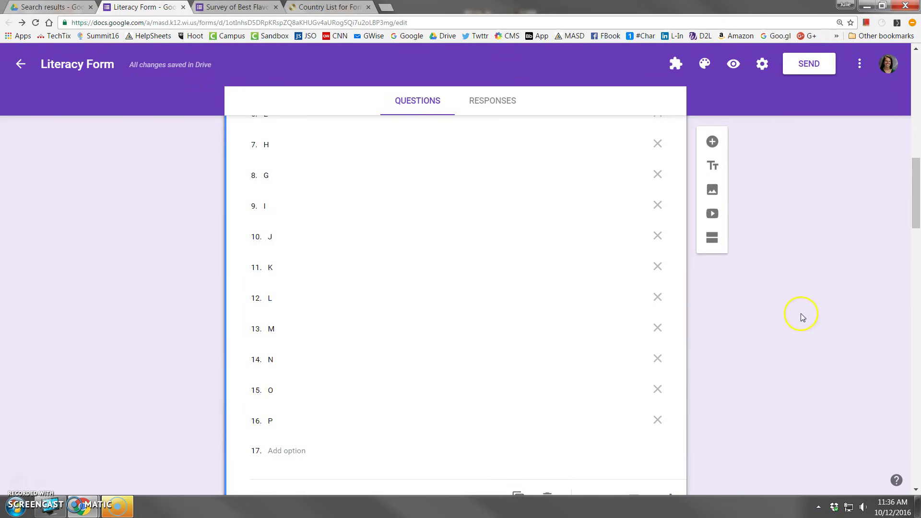
scroll(448, 272, up, 5)
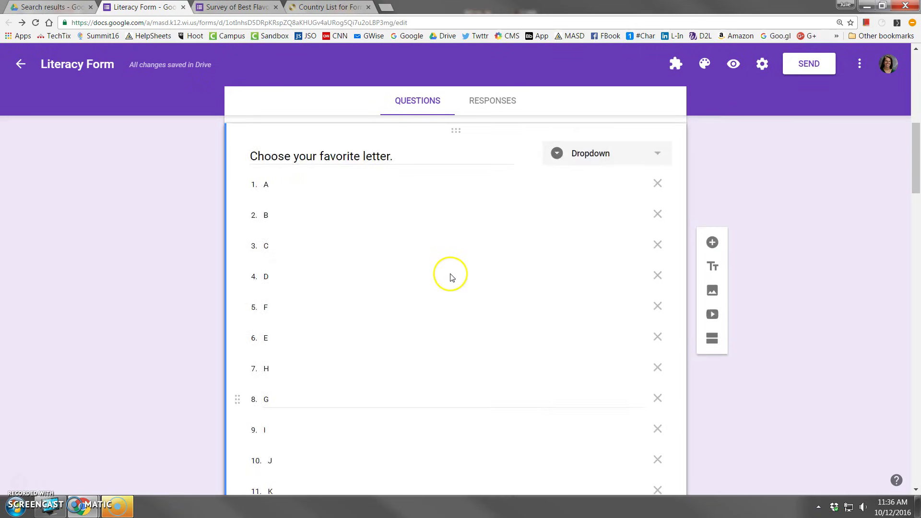
scroll(449, 275, up, 3)
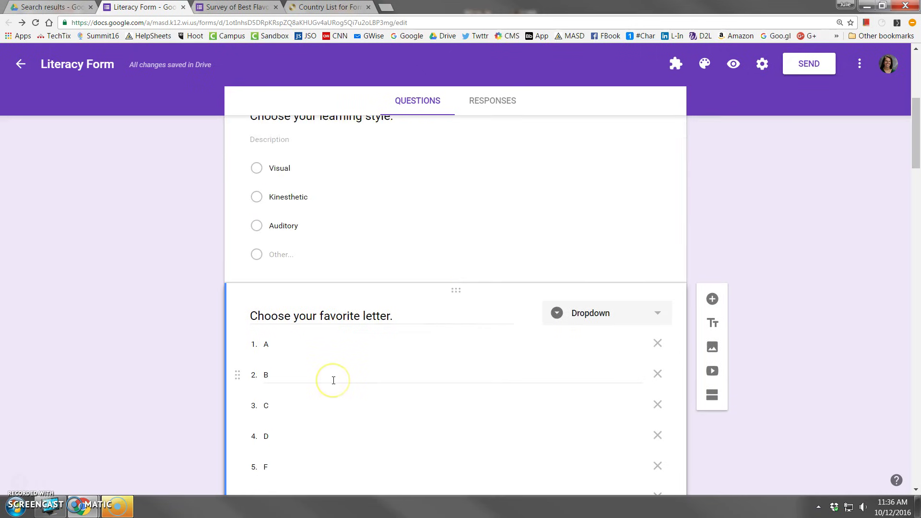